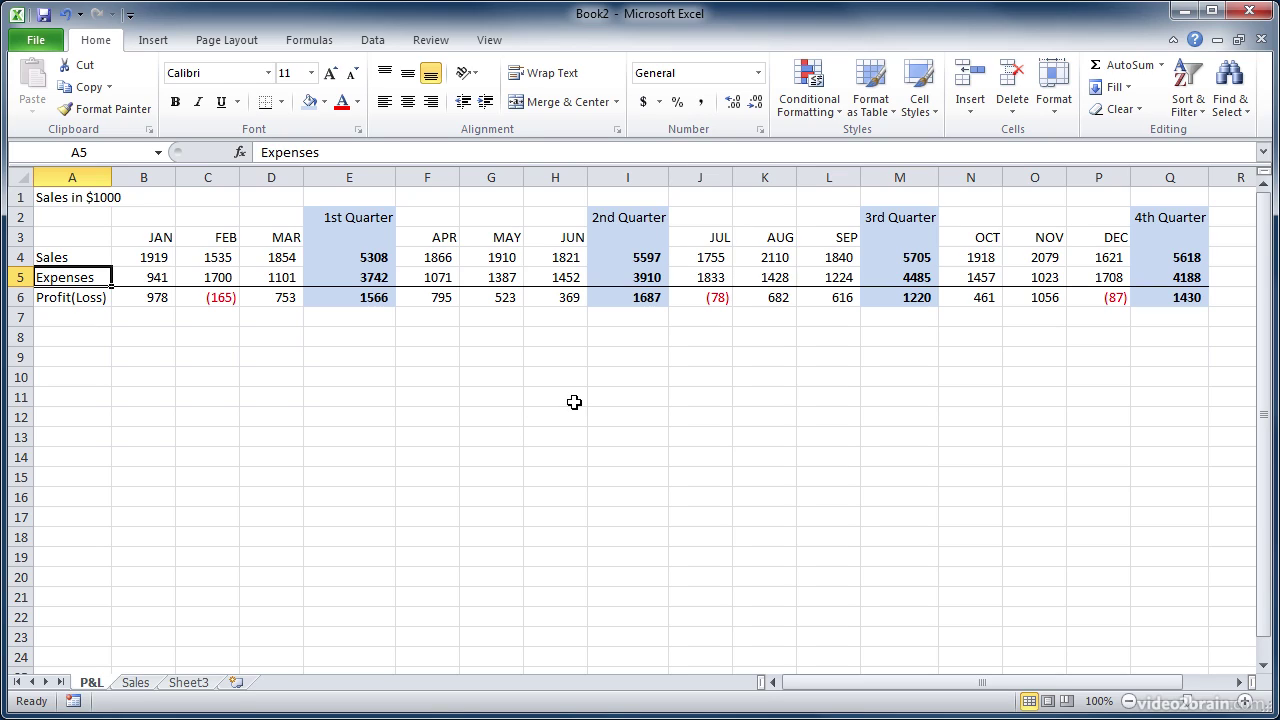
# - Group the January to March columns B:D on the P&L sheet, and try collapsing and expanding the group
pyautogui.click(372, 40)
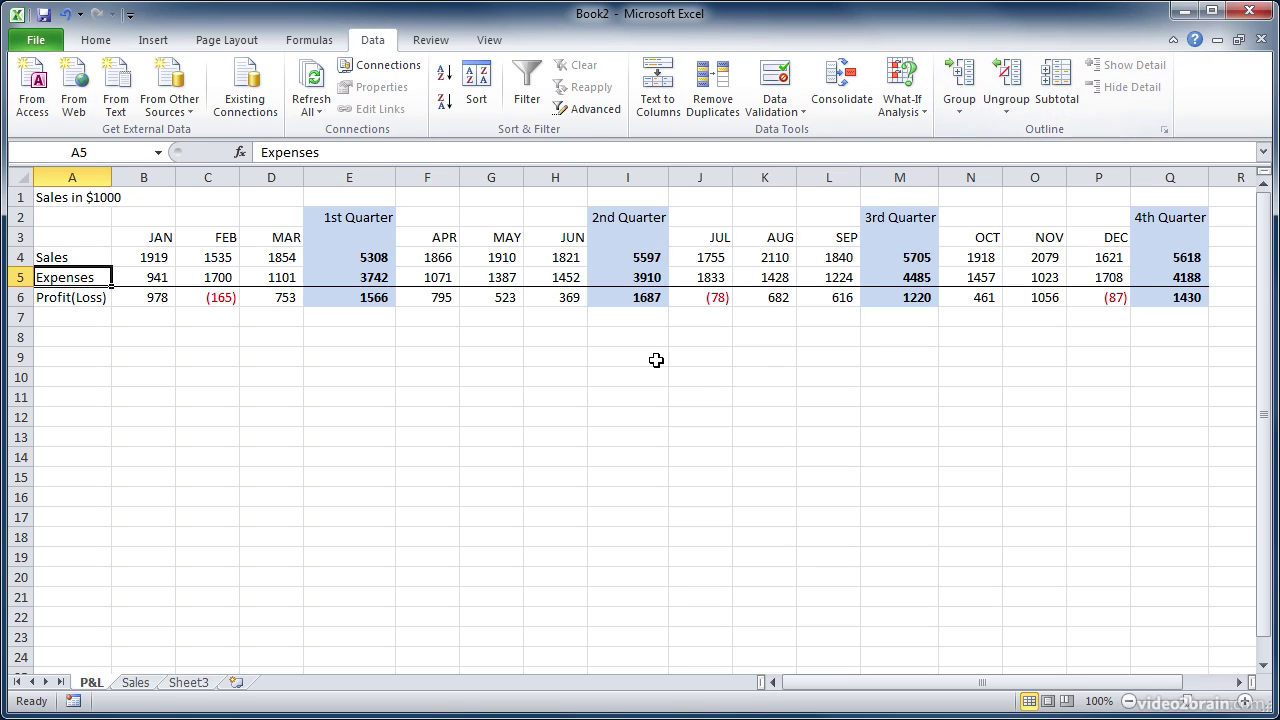
pyautogui.click(148, 178)
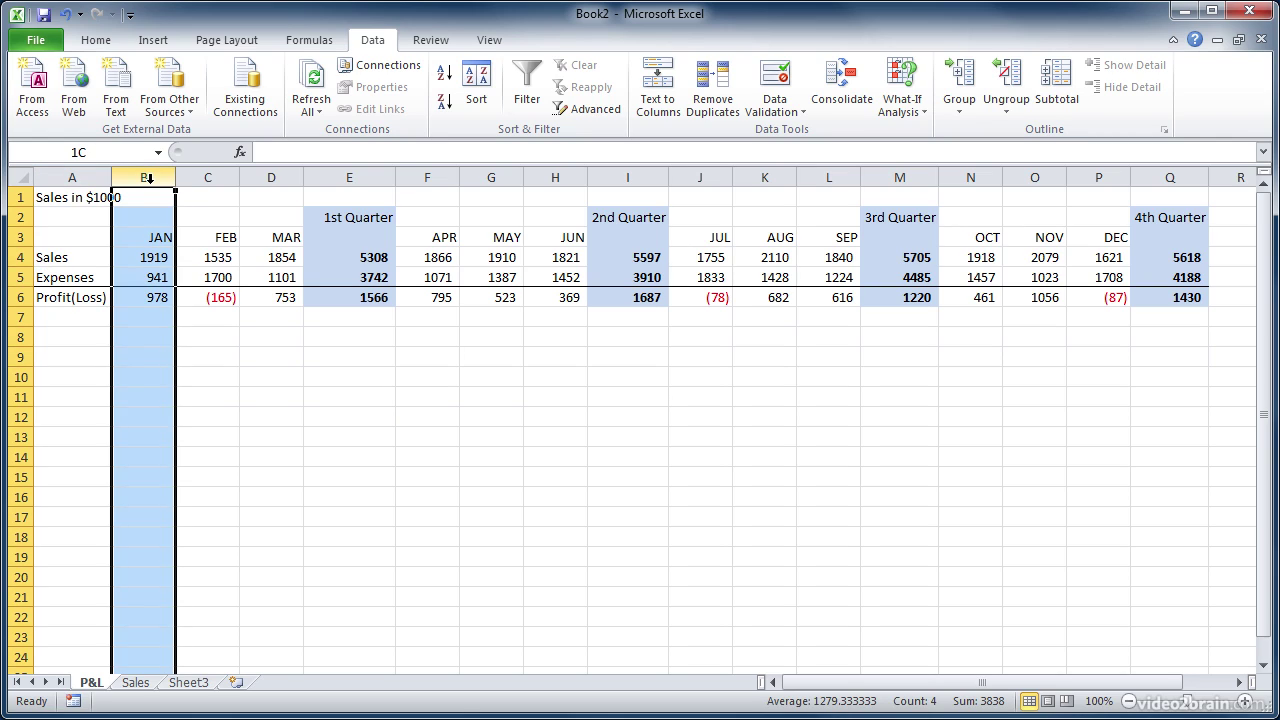
pyautogui.moveTo(148, 178); pyautogui.dragTo(262, 178)
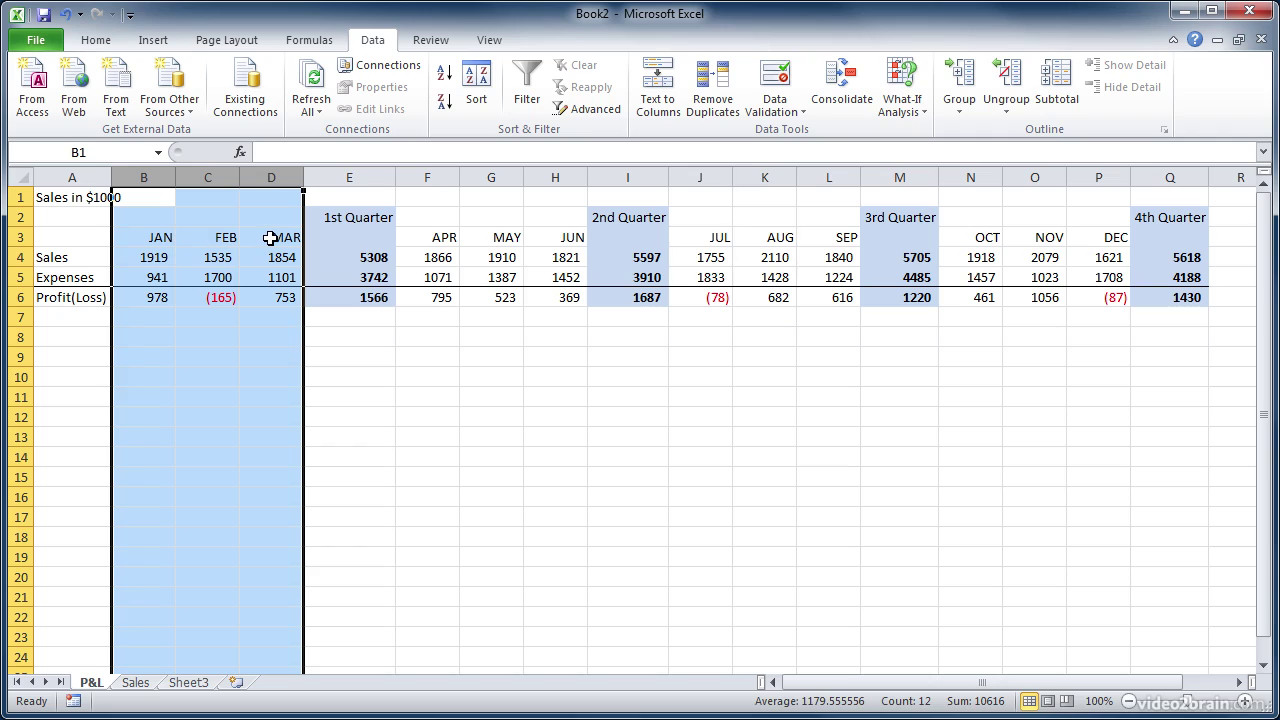
pyautogui.click(959, 82)
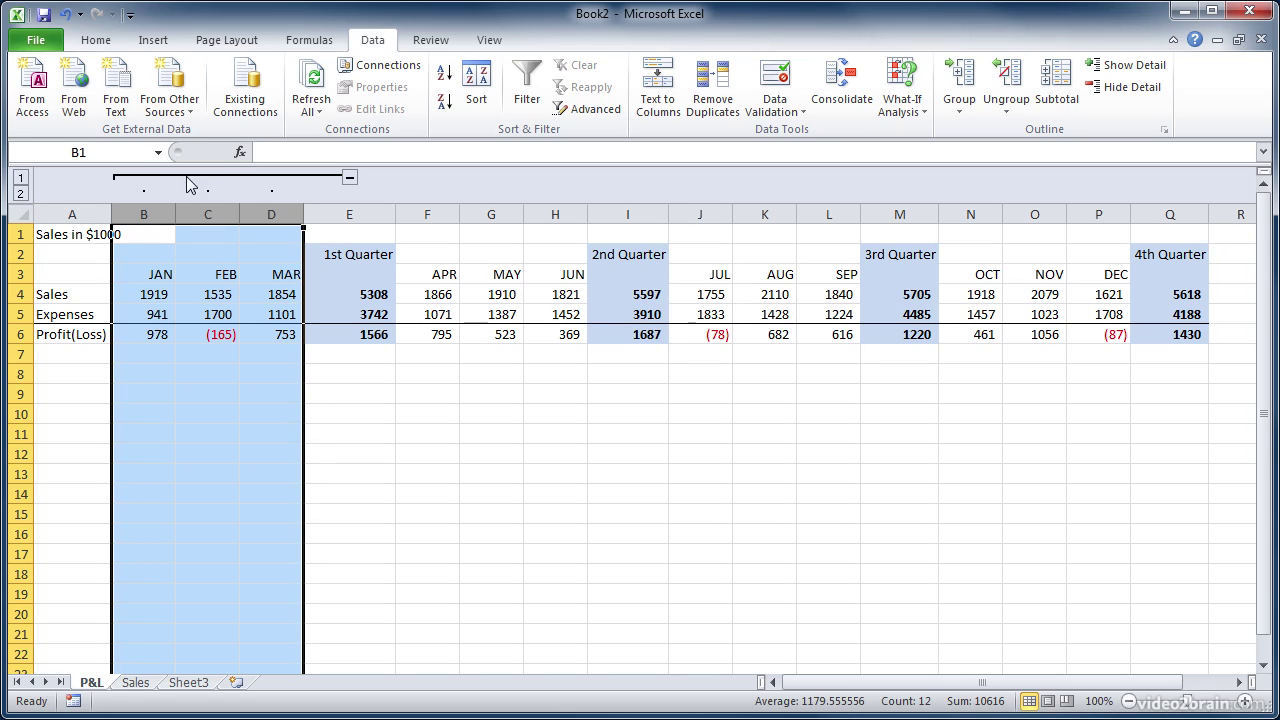
pyautogui.click(348, 178)
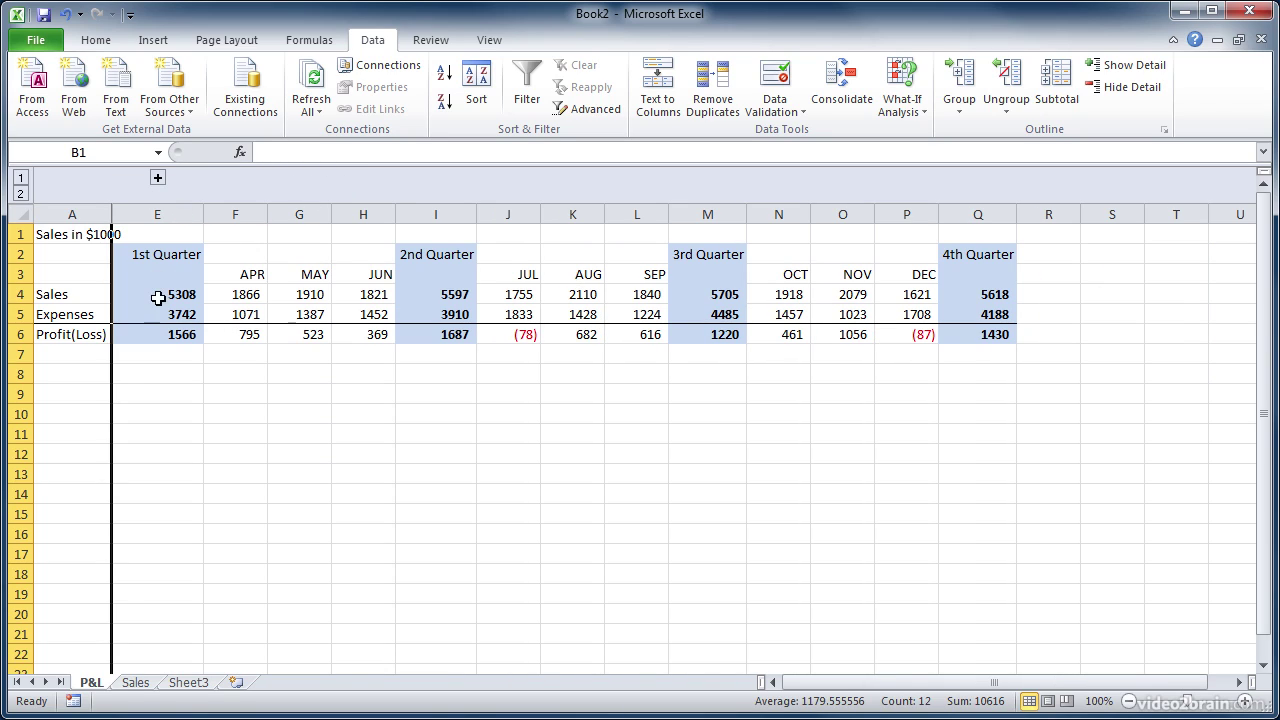
pyautogui.click(157, 178)
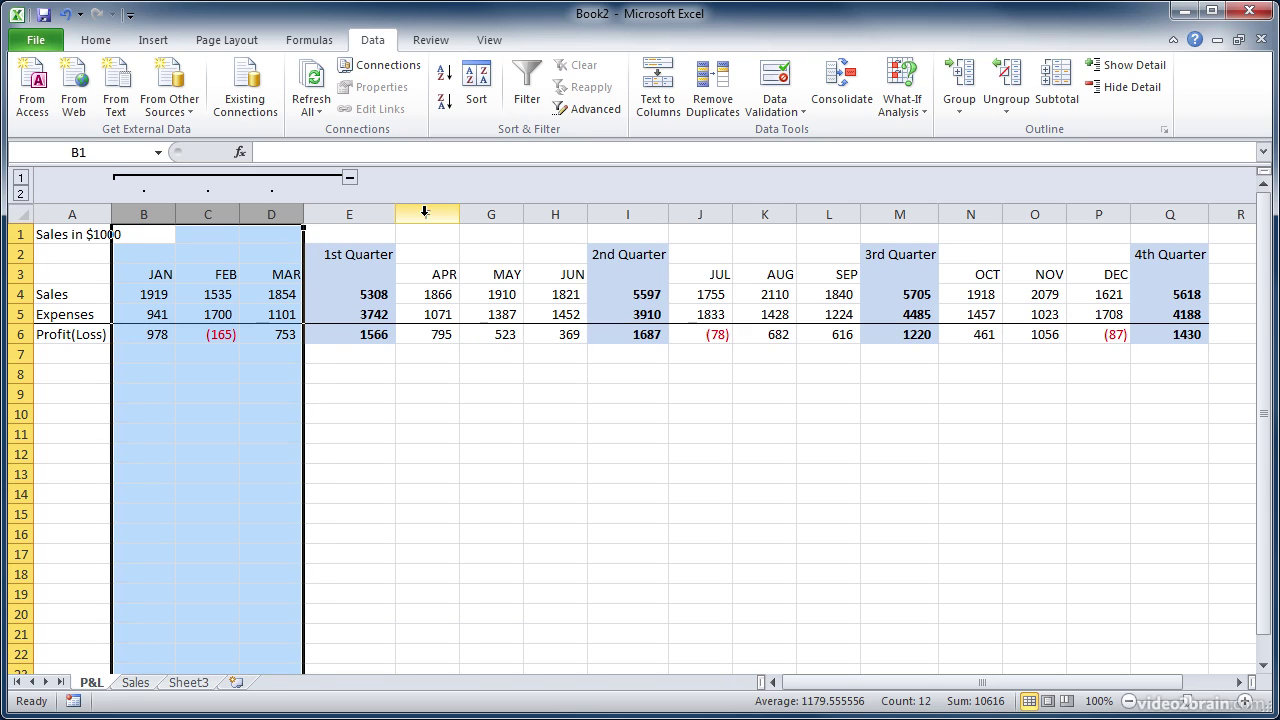
# - Group the month columns of the remaining quarters separately: F:H, J:L and N:P
pyautogui.moveTo(425, 212); pyautogui.dragTo(560, 214)
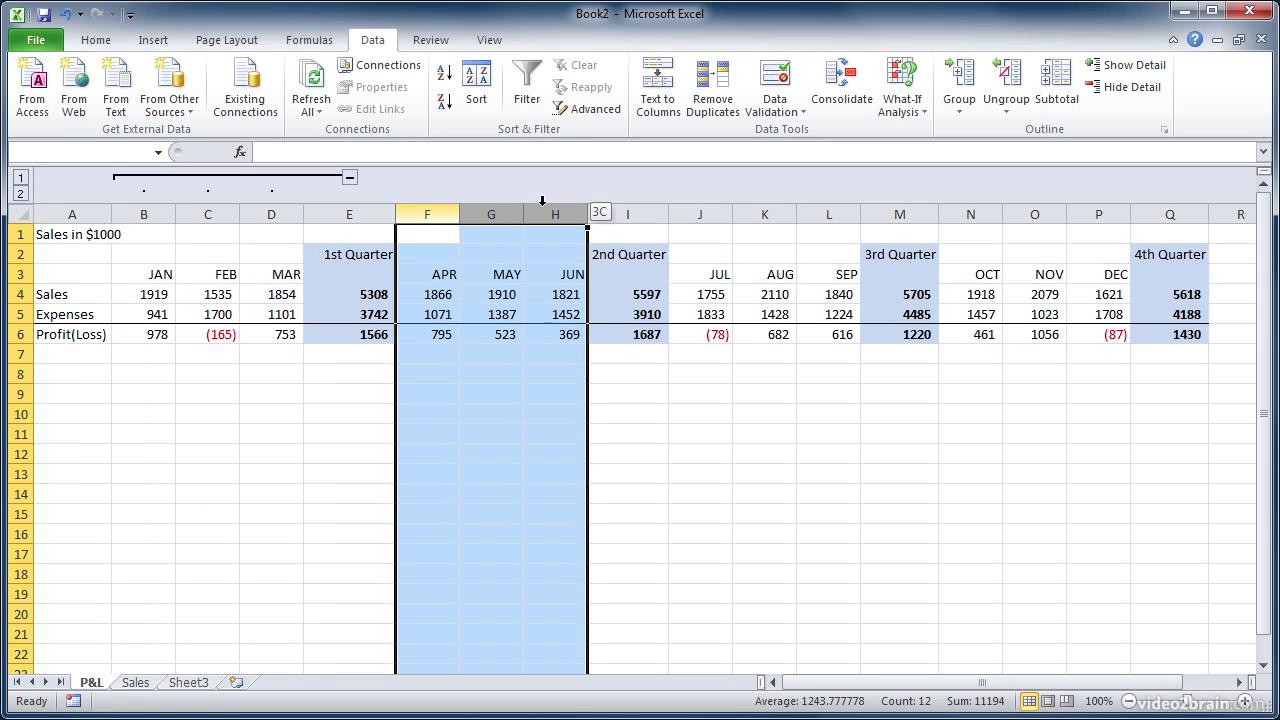
pyautogui.click(958, 85)
pyautogui.moveTo(700, 213); pyautogui.dragTo(828, 214)
pyautogui.click(960, 90)
pyautogui.moveTo(964, 213); pyautogui.dragTo(1092, 213)
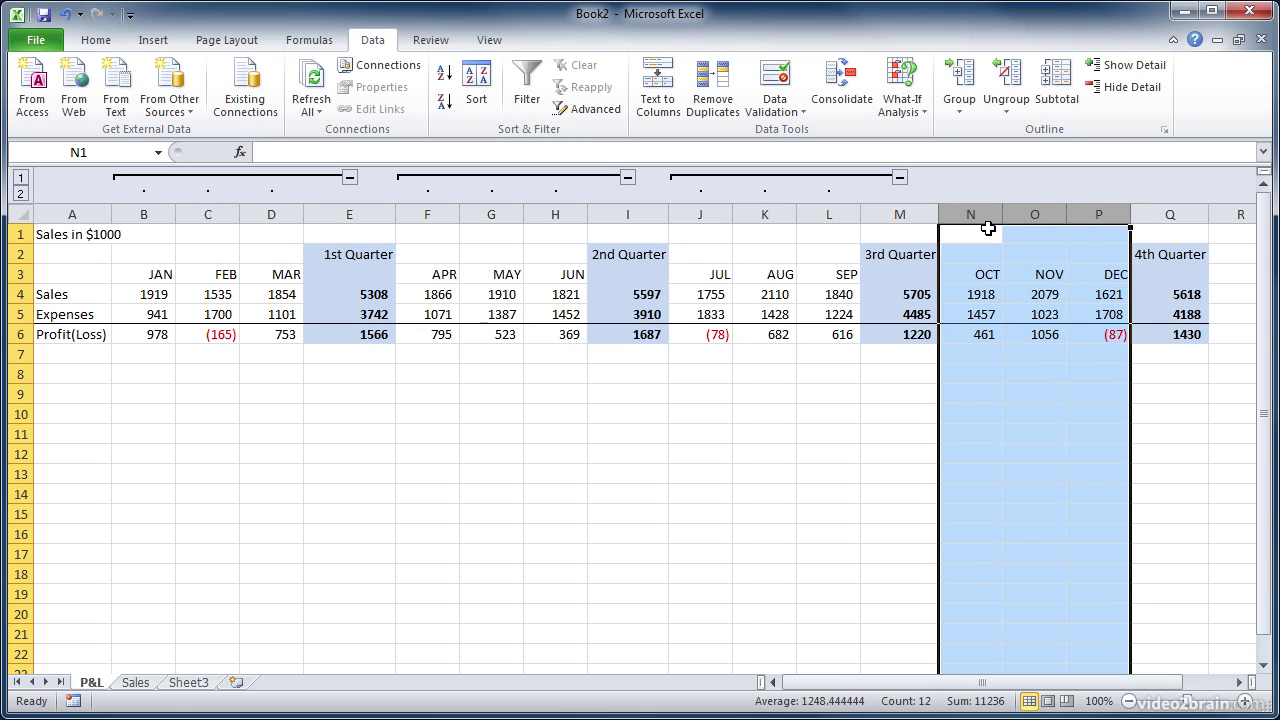
pyautogui.click(959, 78)
# - Collapse all four quarters' column groups to show only the quarterly totals, and expand every month again
pyautogui.click(899, 179)
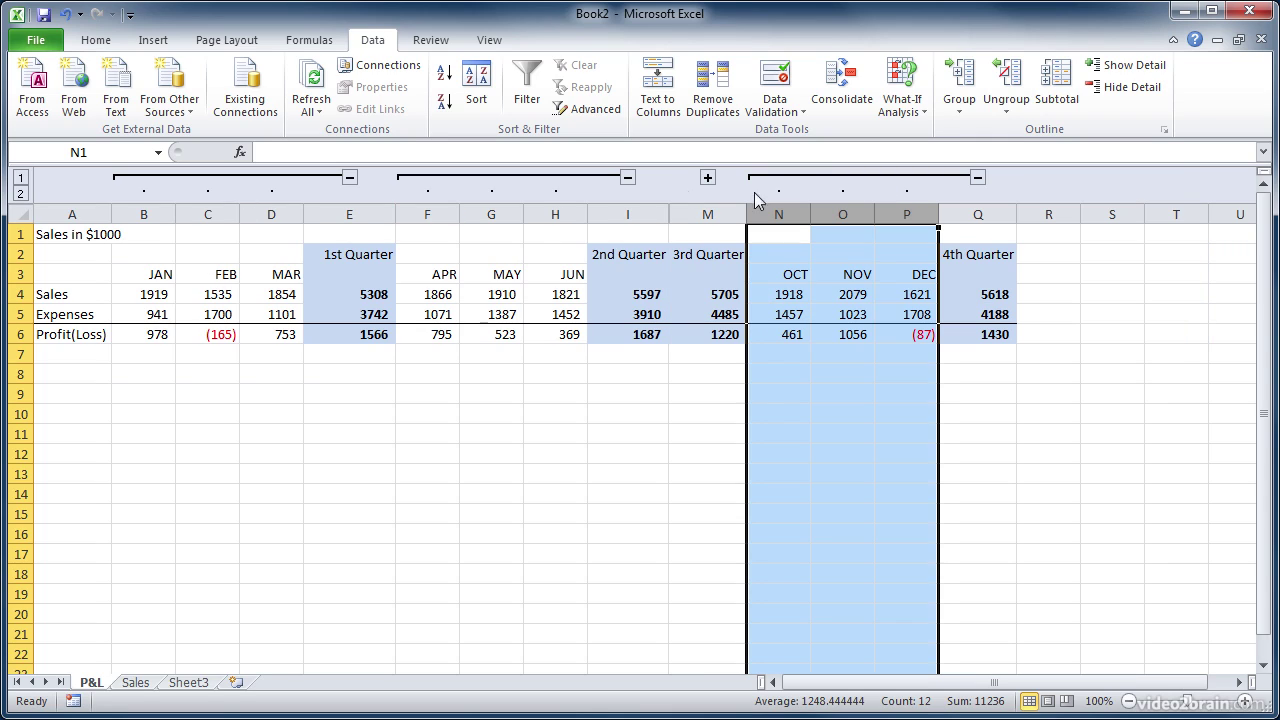
pyautogui.click(627, 178)
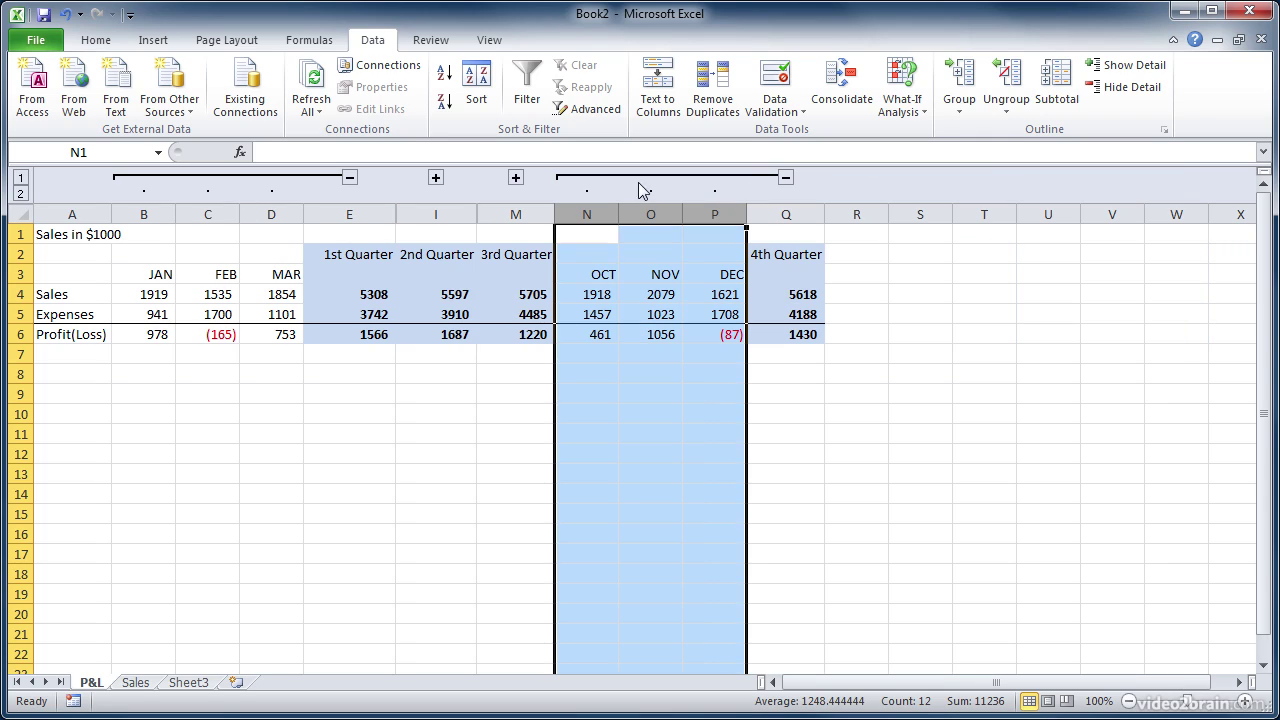
pyautogui.click(787, 179)
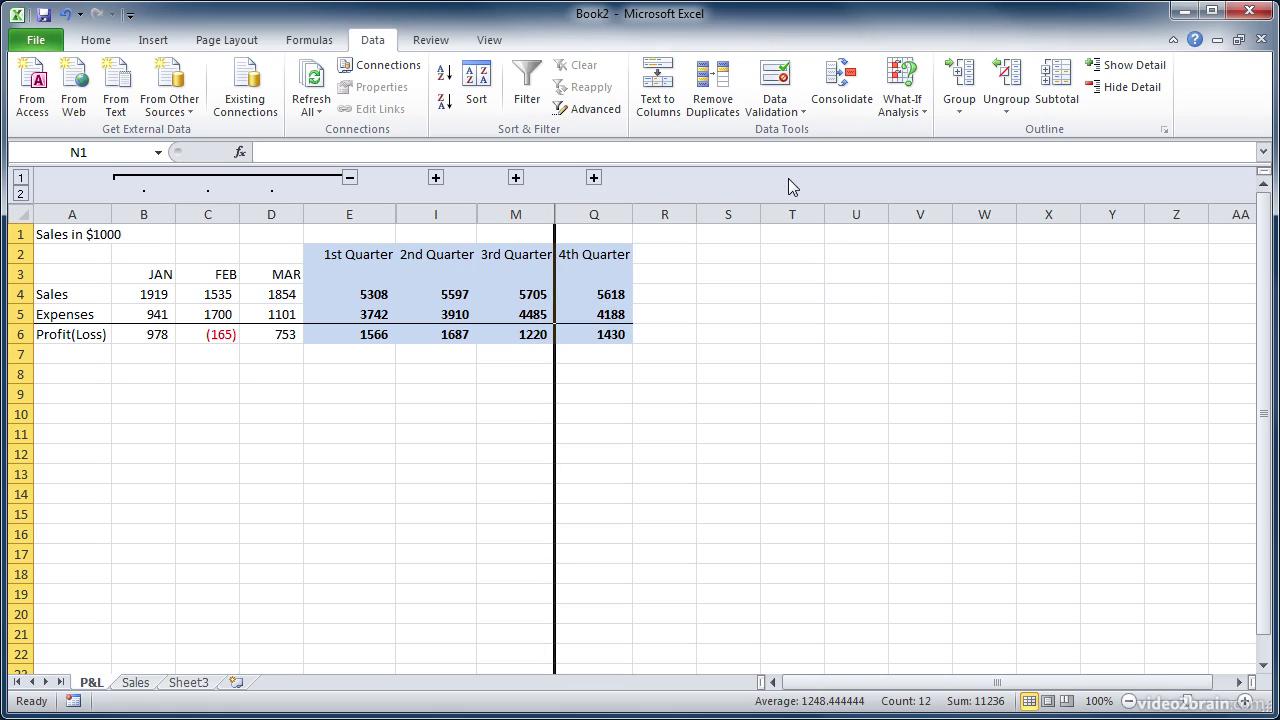
pyautogui.click(21, 184)
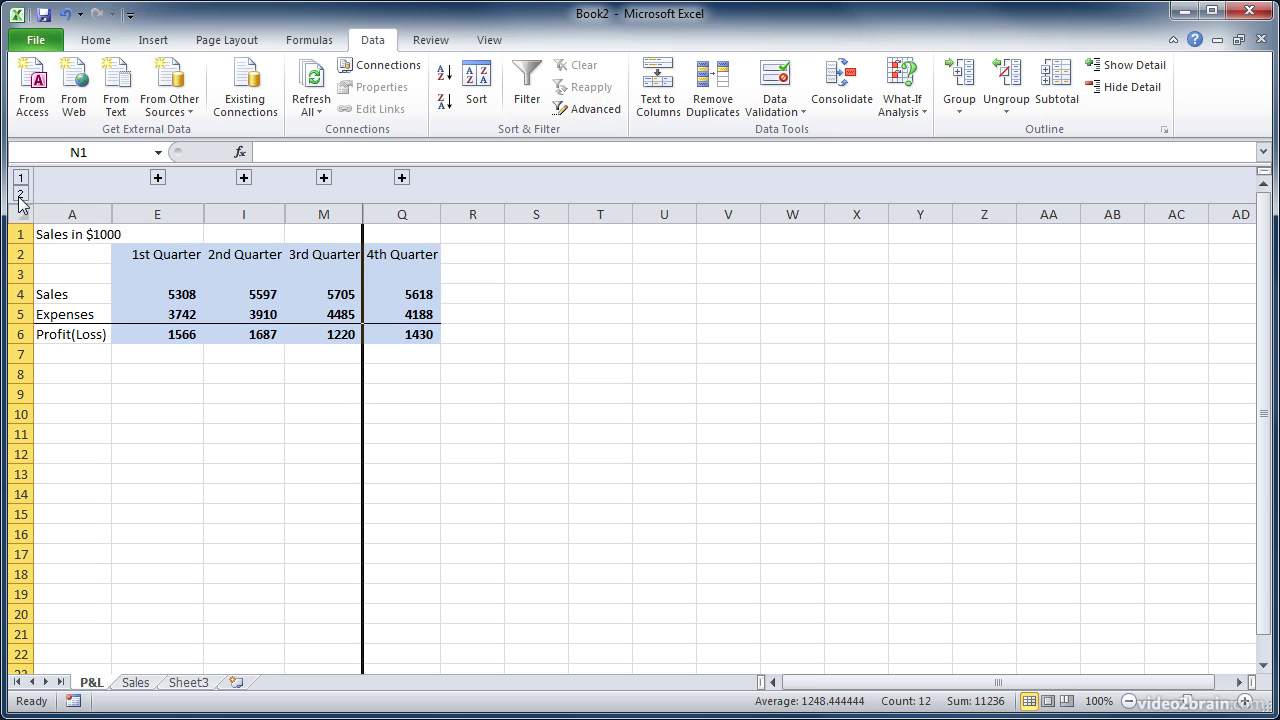
pyautogui.click(20, 194)
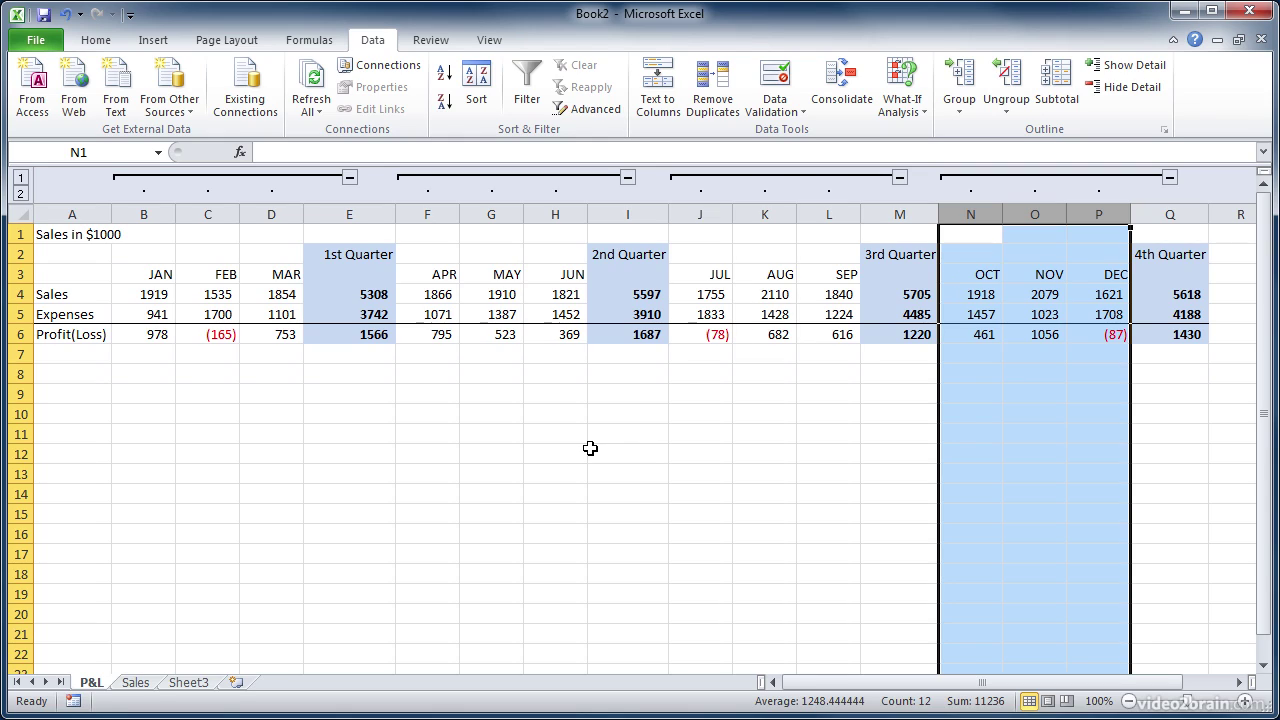
# - On the Sales sheet, collapse the Books, Magazines, DVD/Blu-ray and Music row groups to their totals, and expand all rows again
pyautogui.click(140, 680)
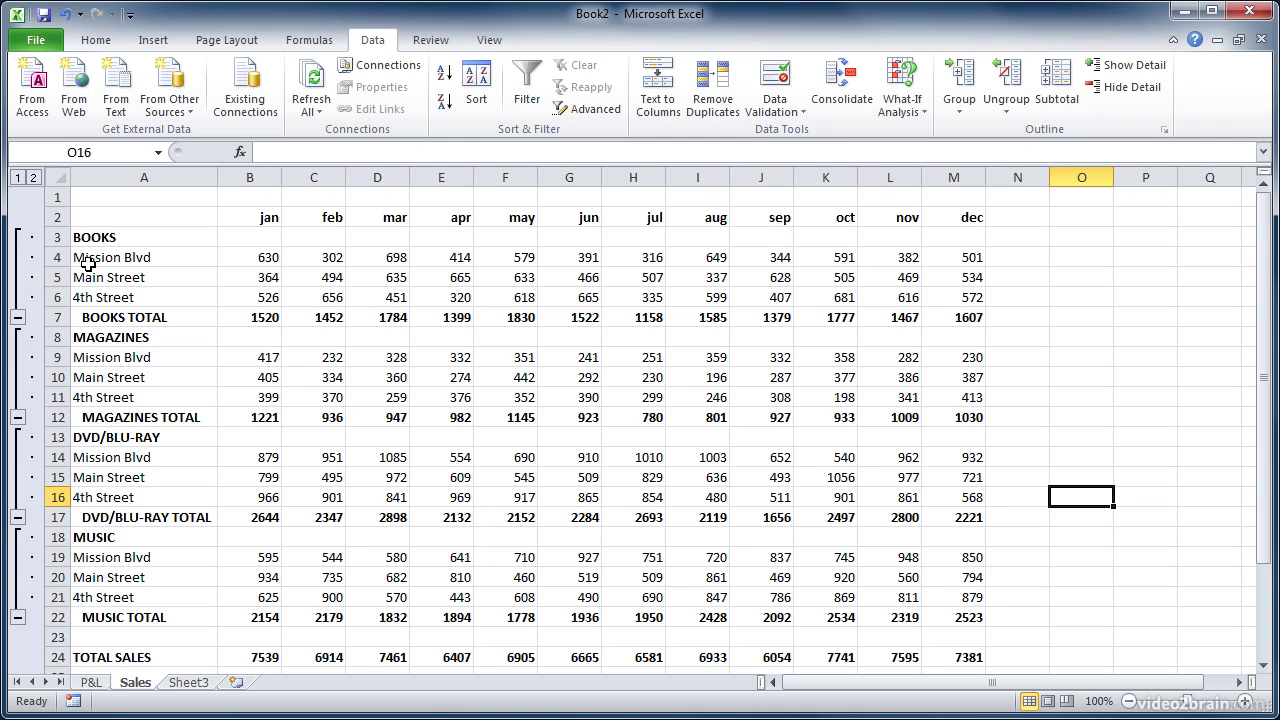
pyautogui.click(18, 317)
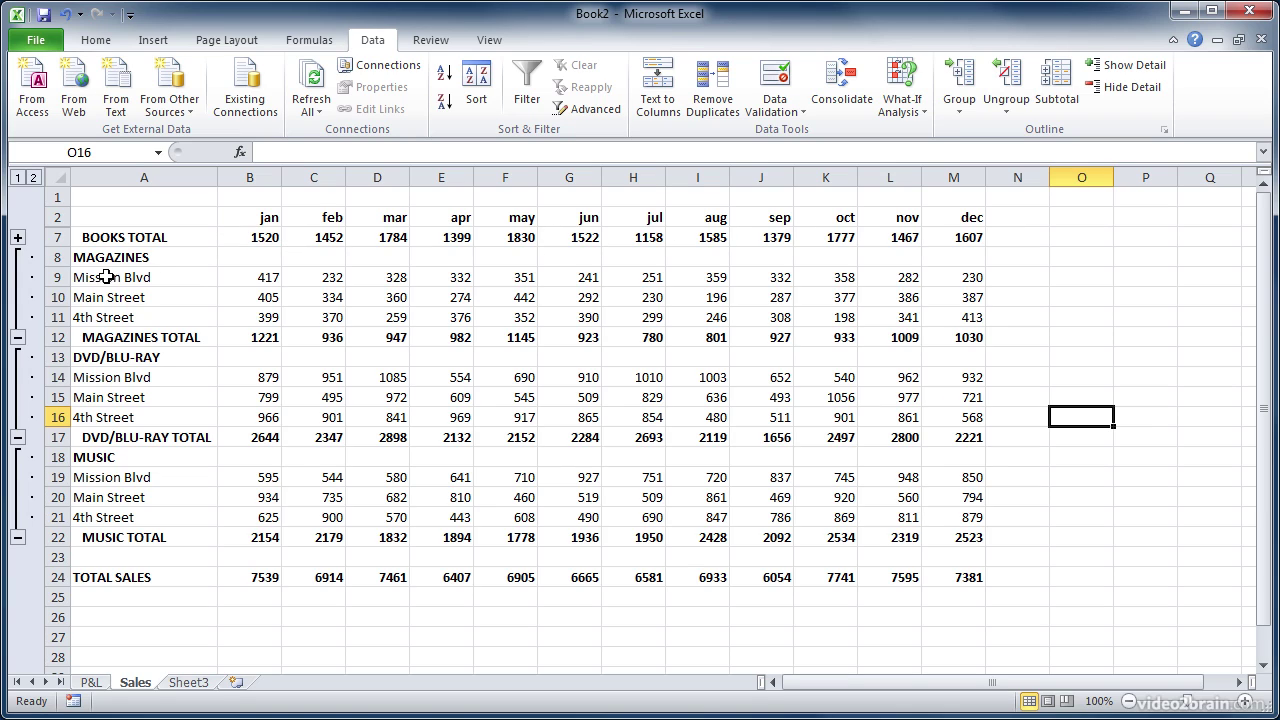
pyautogui.click(18, 337)
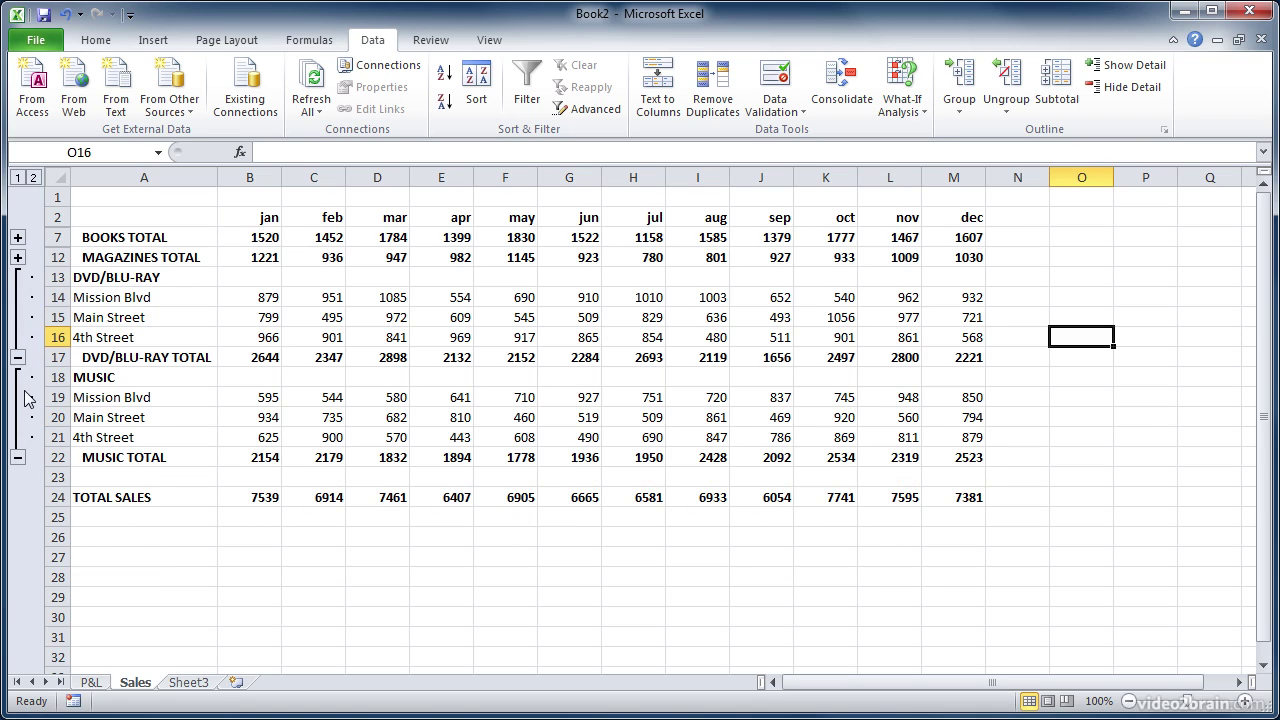
pyautogui.click(18, 357)
pyautogui.click(18, 377)
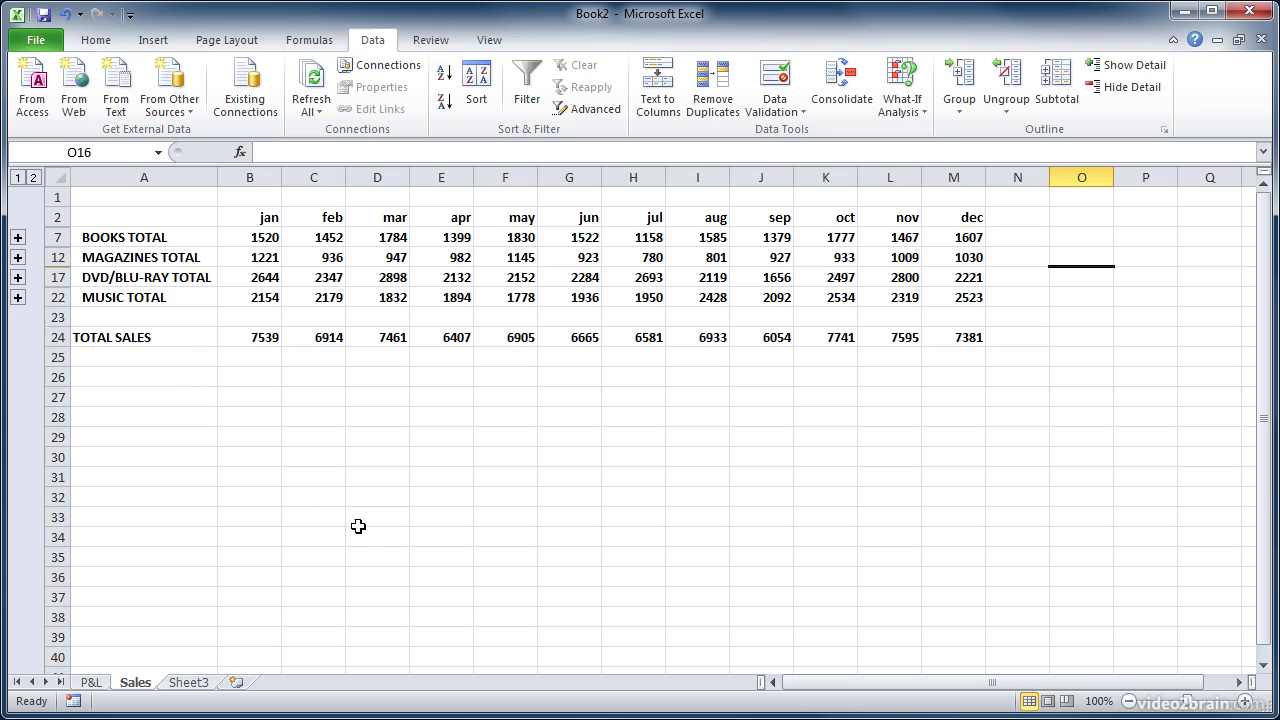
pyautogui.click(33, 180)
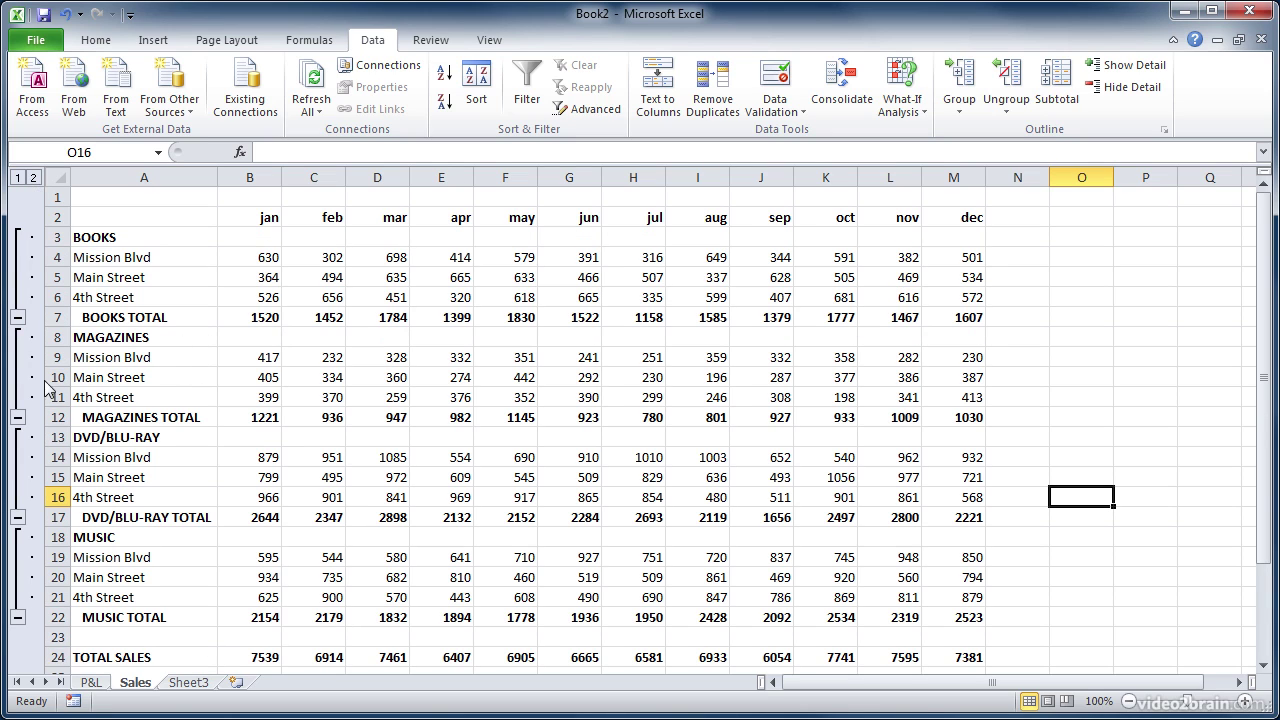
# - On the P&L sheet, ungroup the 4th Quarter columns N:Q, and clear the remaining groups across columns B:M
pyautogui.click(91, 682)
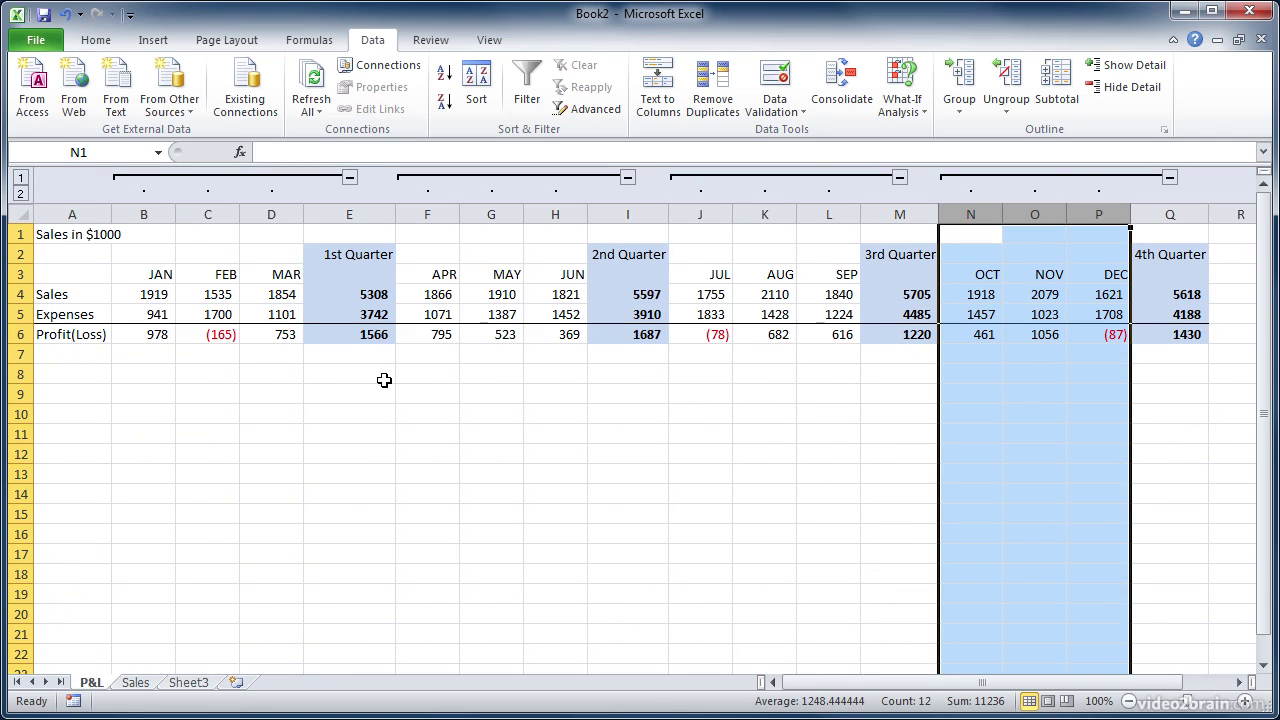
pyautogui.click(971, 413)
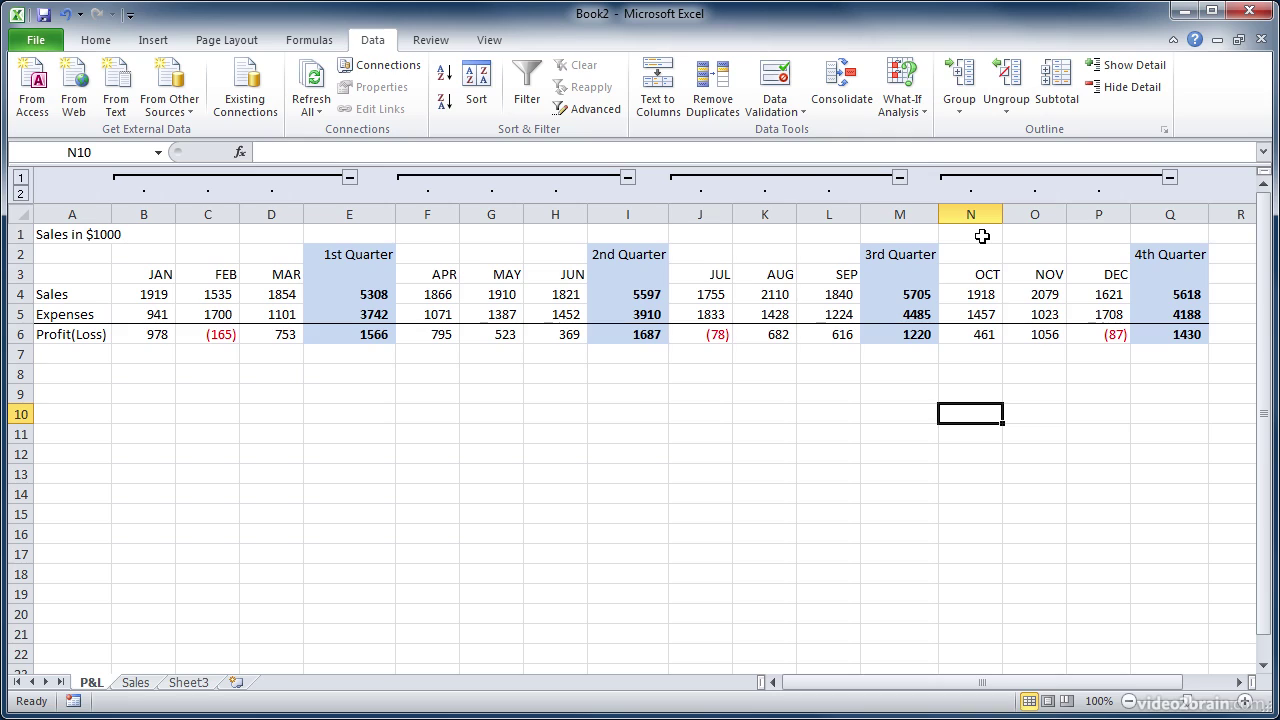
pyautogui.moveTo(970, 214); pyautogui.dragTo(1172, 214)
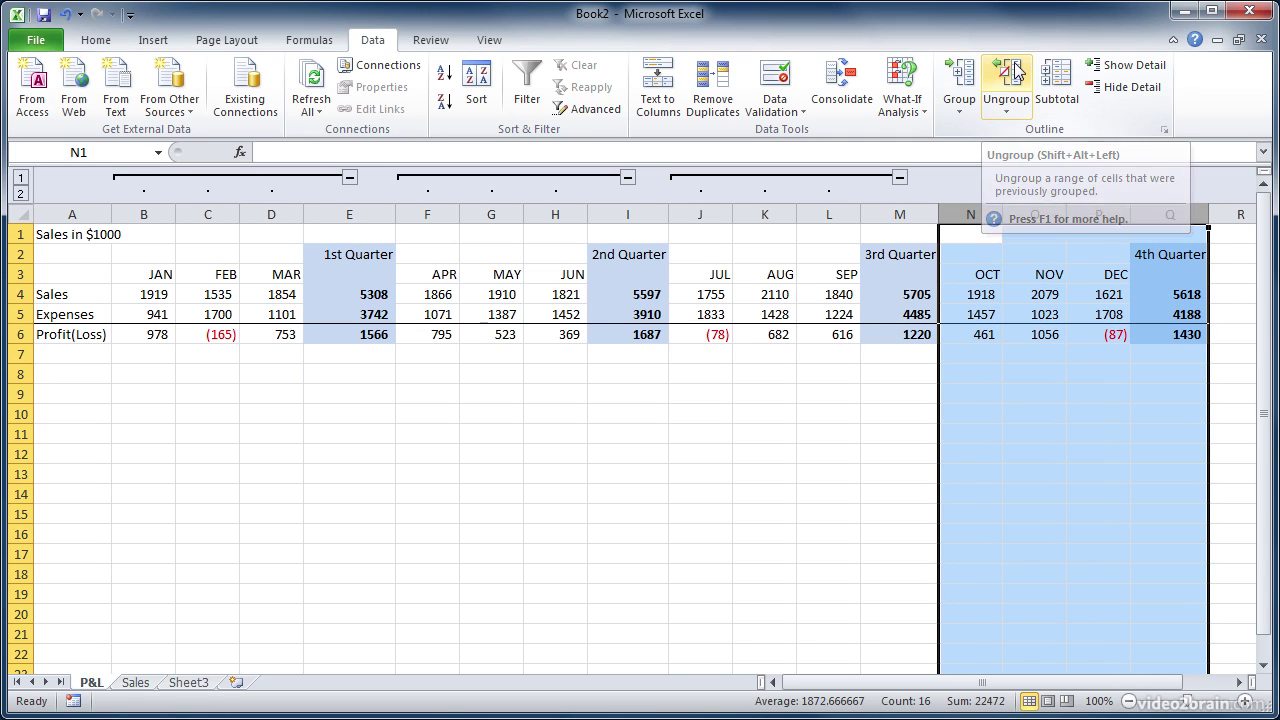
pyautogui.click(1014, 70)
pyautogui.click(700, 554)
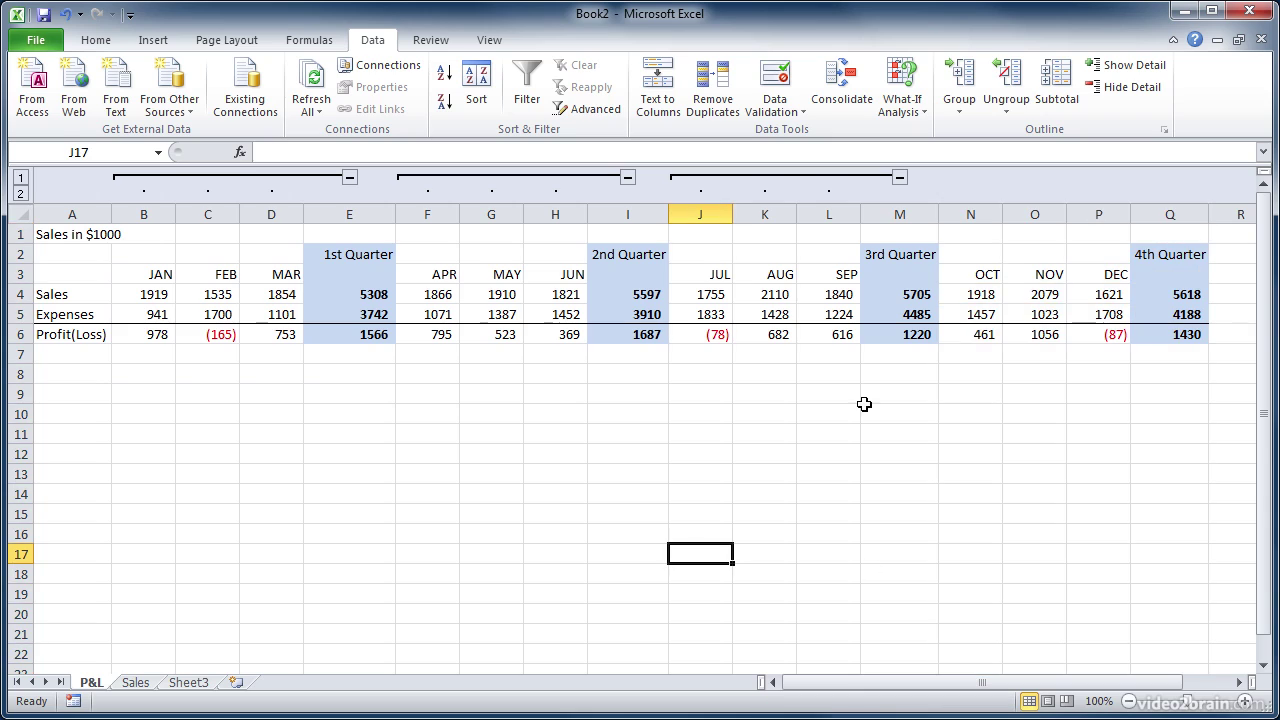
pyautogui.moveTo(894, 220); pyautogui.dragTo(160, 224)
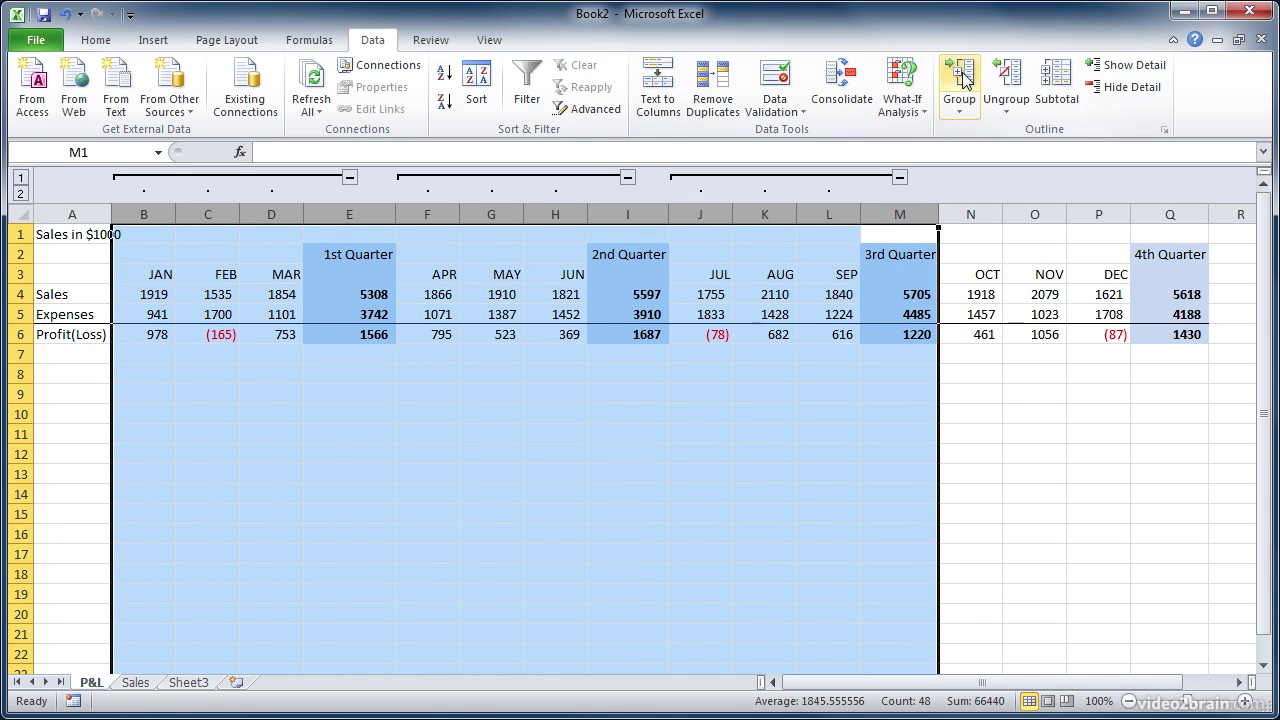
pyautogui.click(1024, 88)
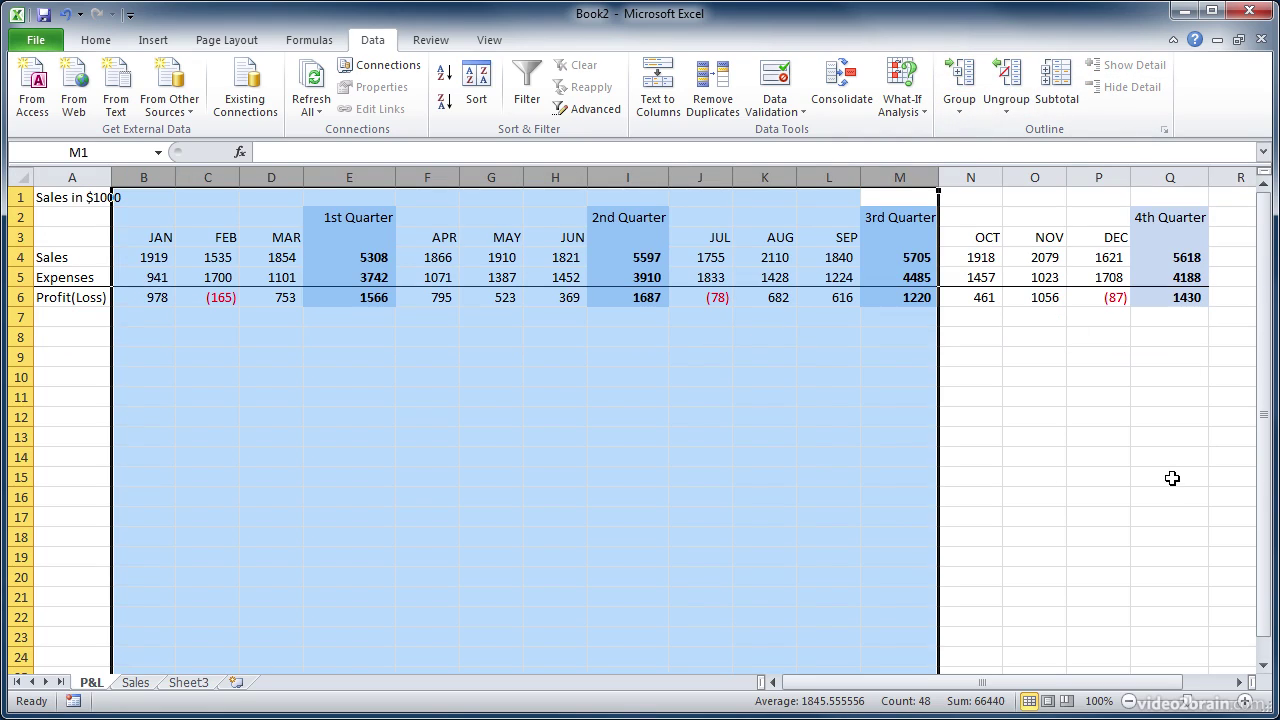